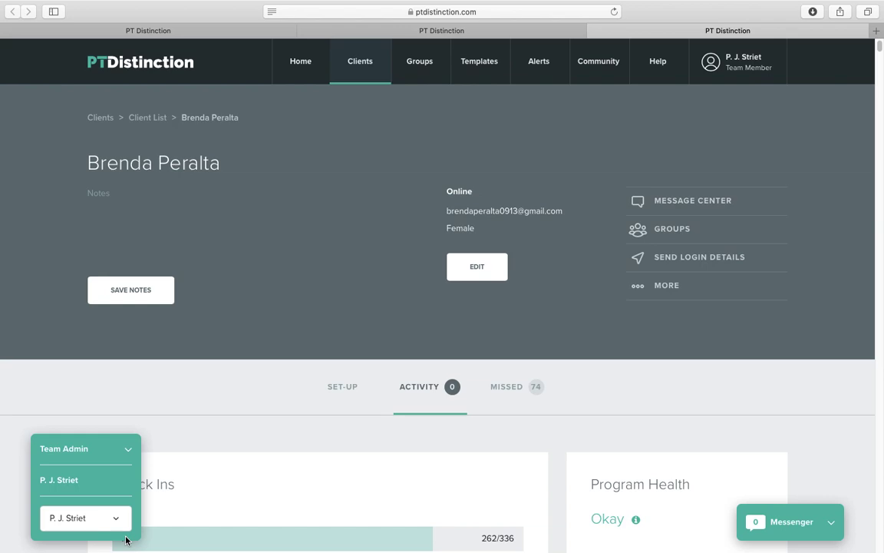
Raise the volume and show the calorie-limit habit's stats: 9 yes (64%), 5 no (36%).
key(XF86AudioRaiseVolume)
key(XF86AudioRaiseVolume)
key(XF86AudioRaiseVolume)
click(522, 32)
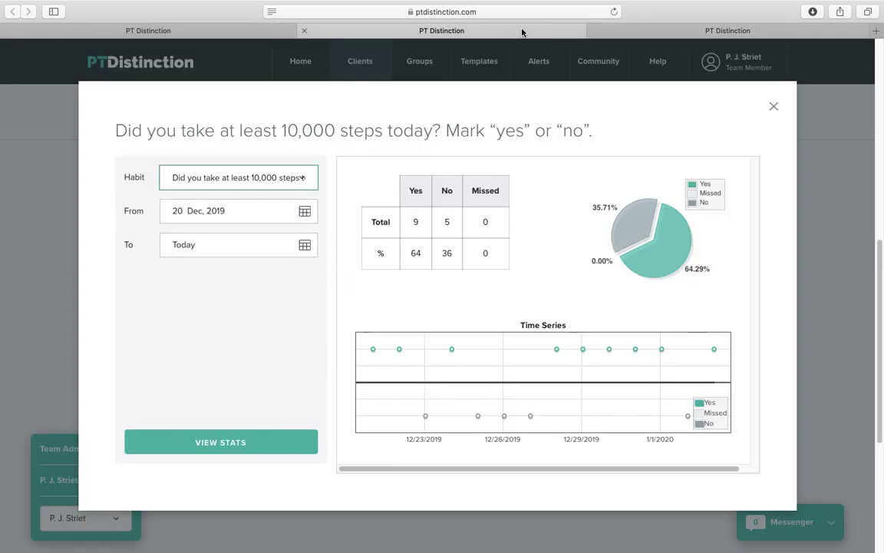
click(243, 179)
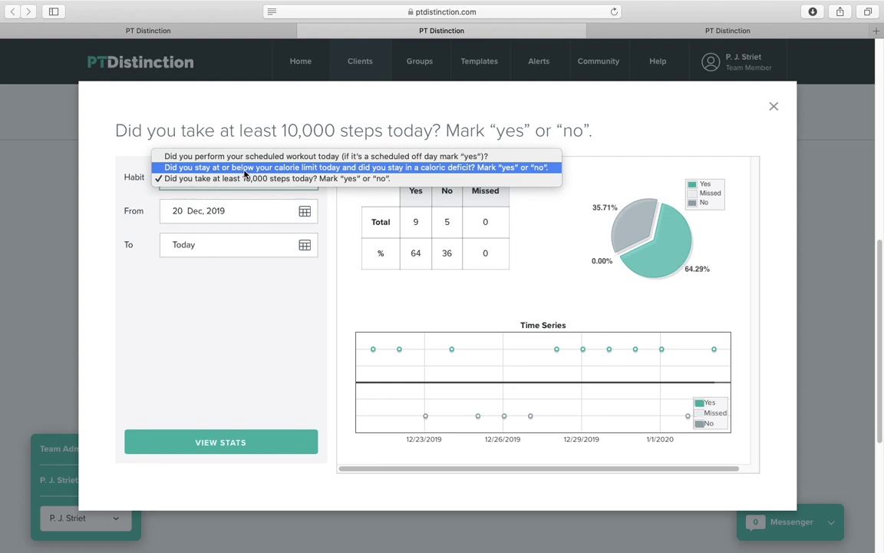
click(245, 168)
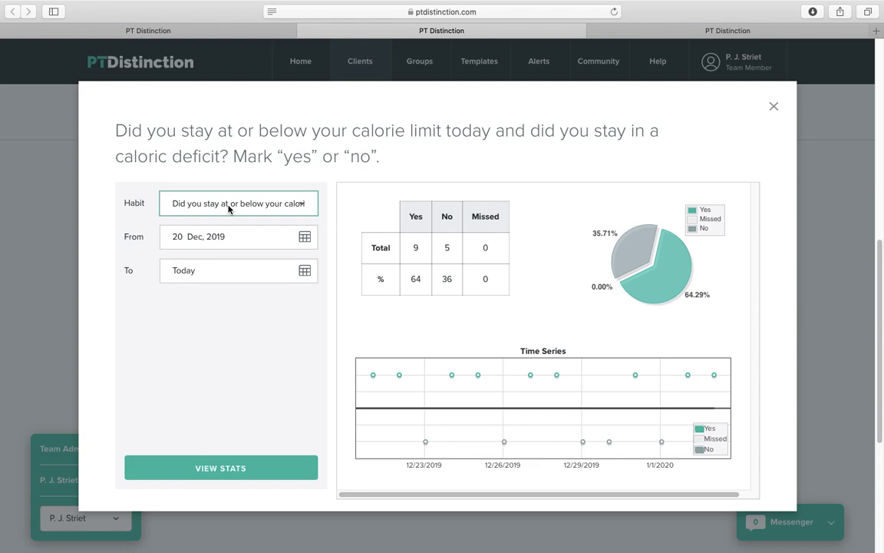
Switch the habit stats from 10,000 steps to the scheduled-workout habit (0 yes, 14 no).
click(228, 209)
click(228, 215)
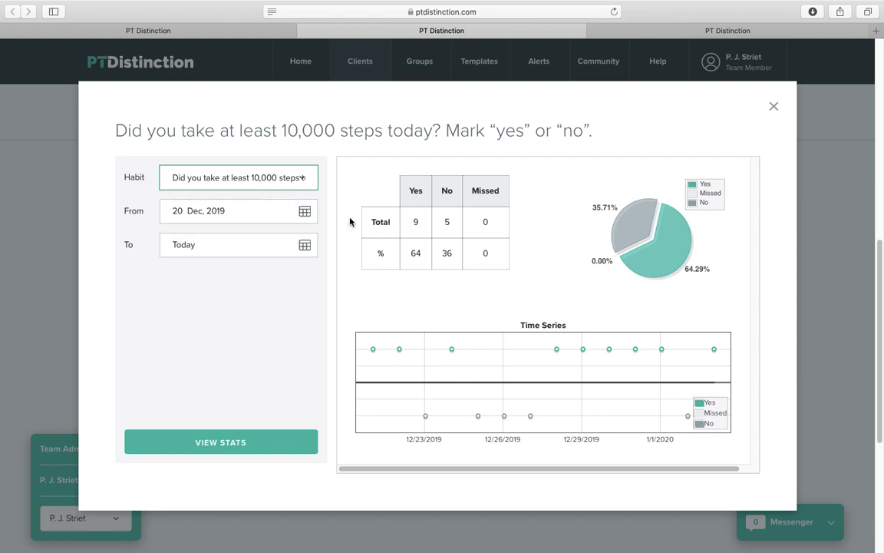
click(257, 179)
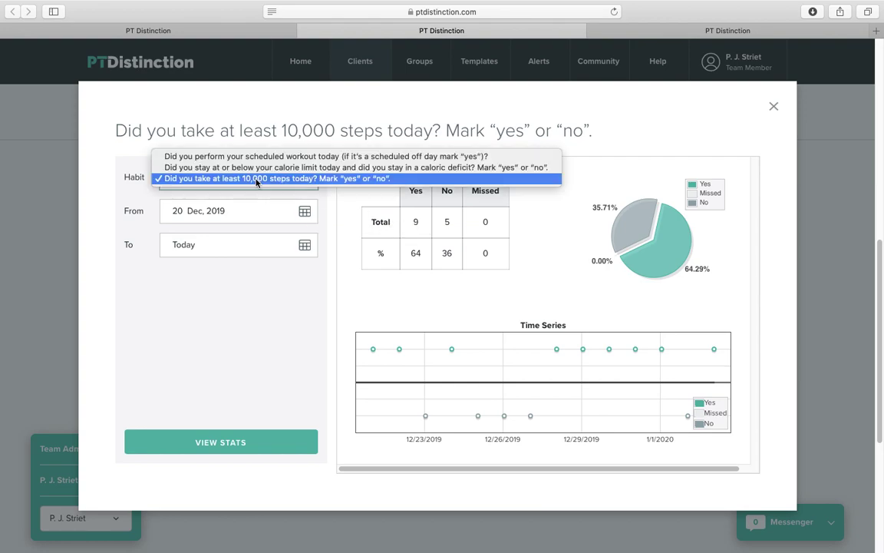
click(254, 155)
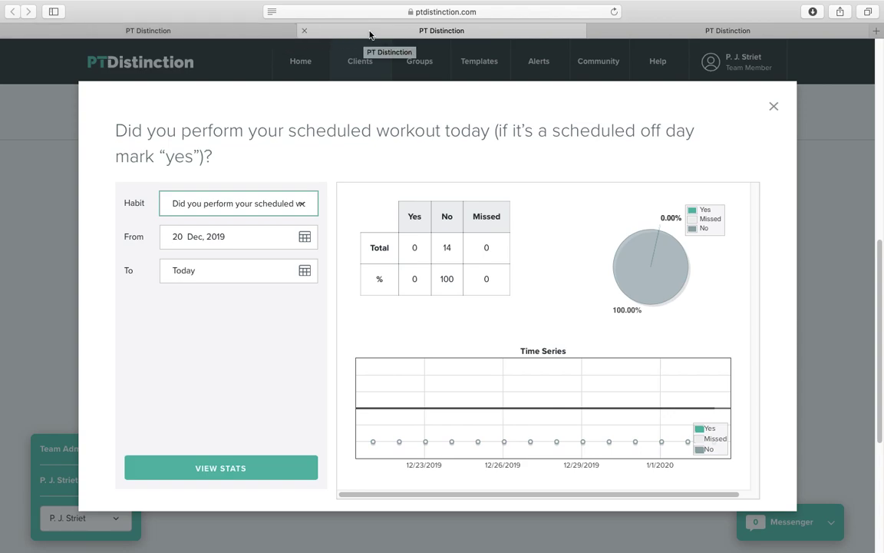
Bring up the client's Biweekly Measurement Tracker and scroll through the weight, waist, hip and thigh entries.
click(638, 32)
click(263, 32)
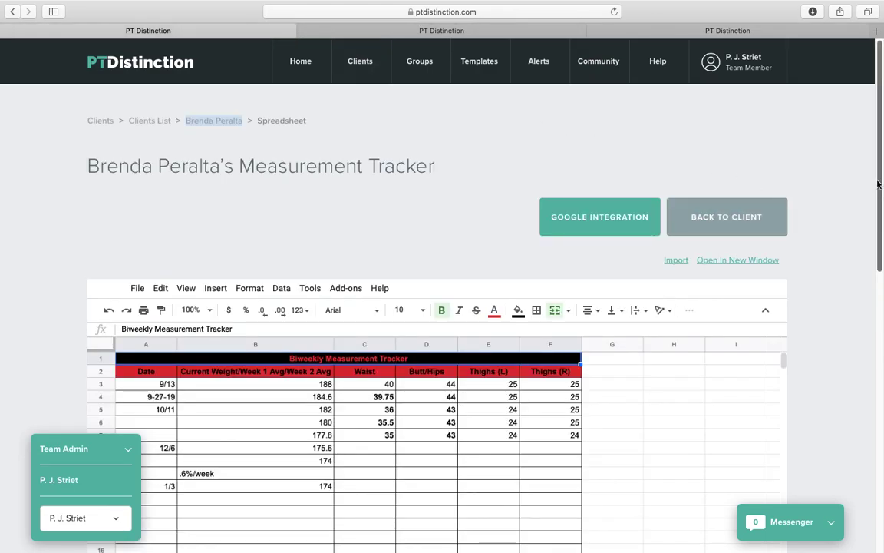
scroll(881, 199, down, 1)
drag(881, 198, 878, 220)
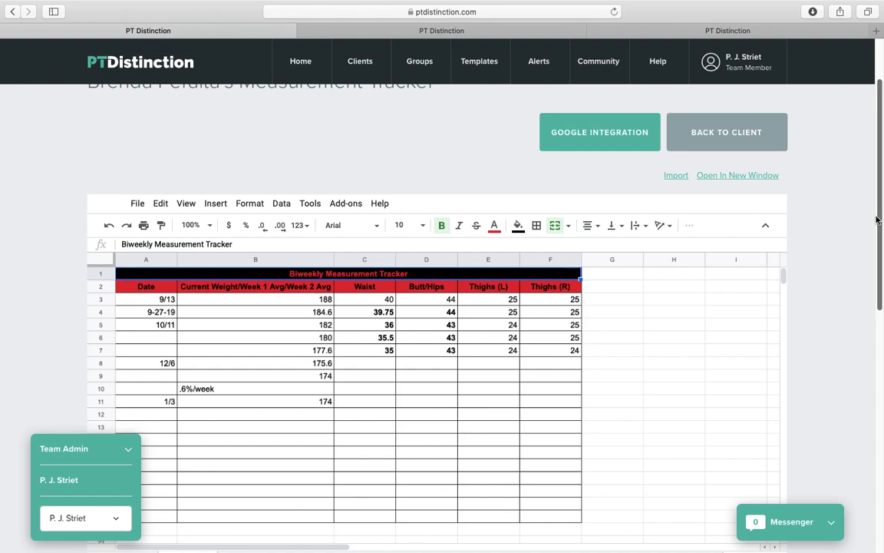
drag(877, 221, 866, 296)
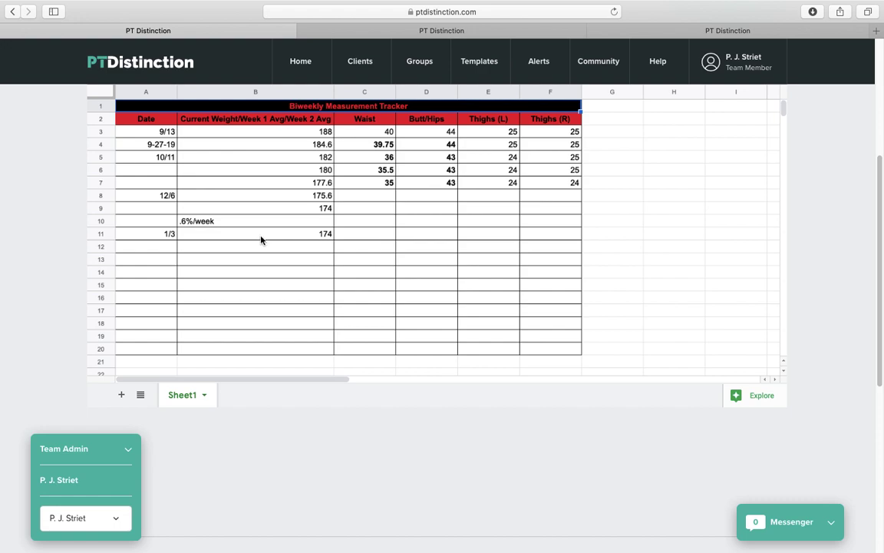
scroll(875, 142, up, 2)
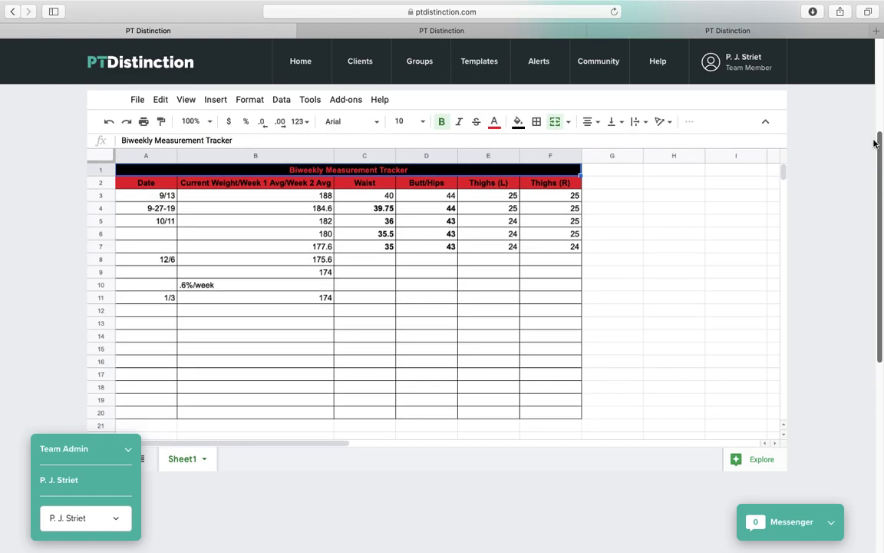
drag(875, 142, 879, 65)
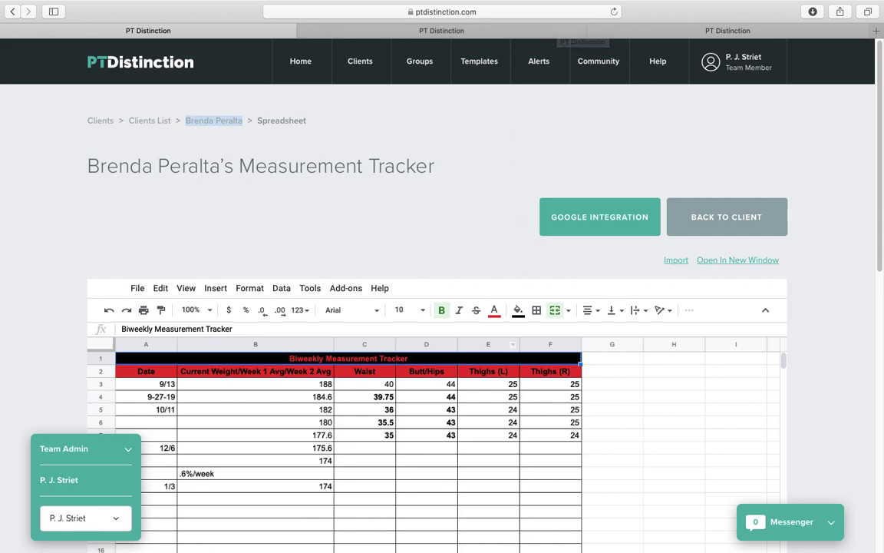
Take Safari out of full screen.
mouse_move(541, 540)
mouse_move(519, 2)
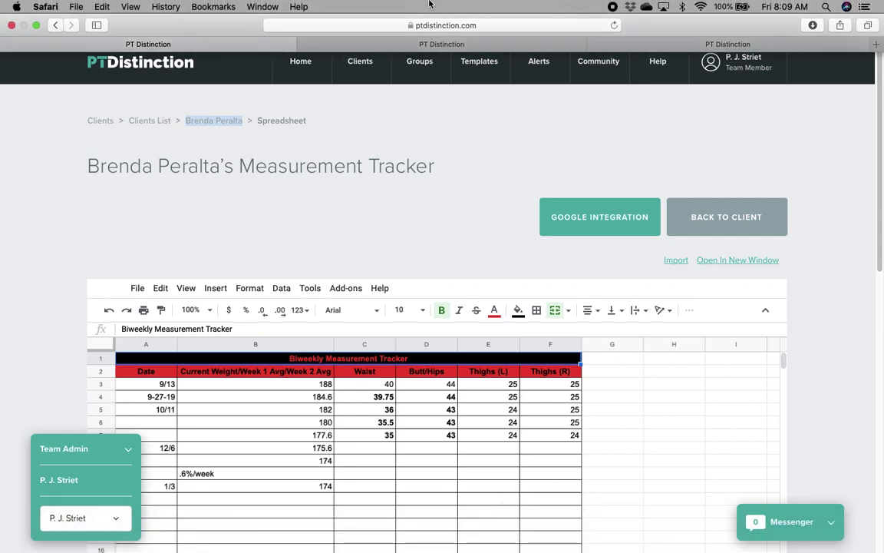
click(36, 25)
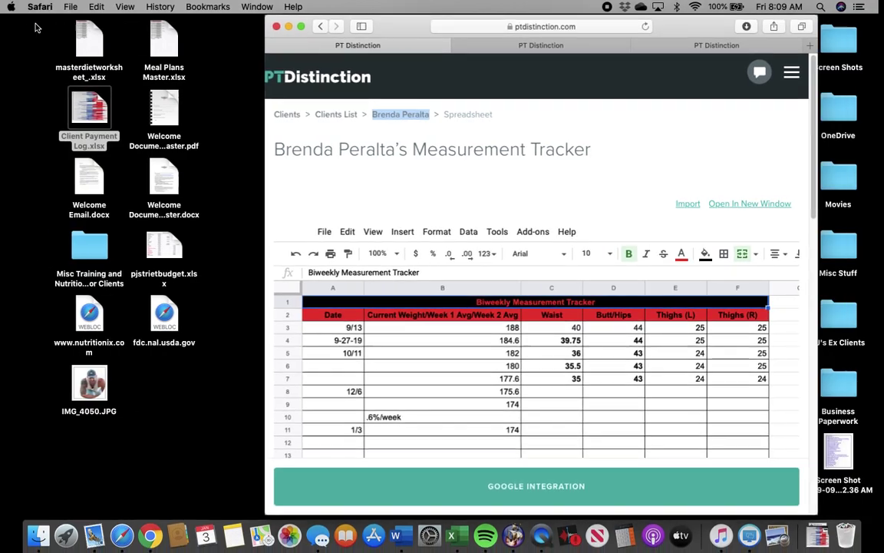